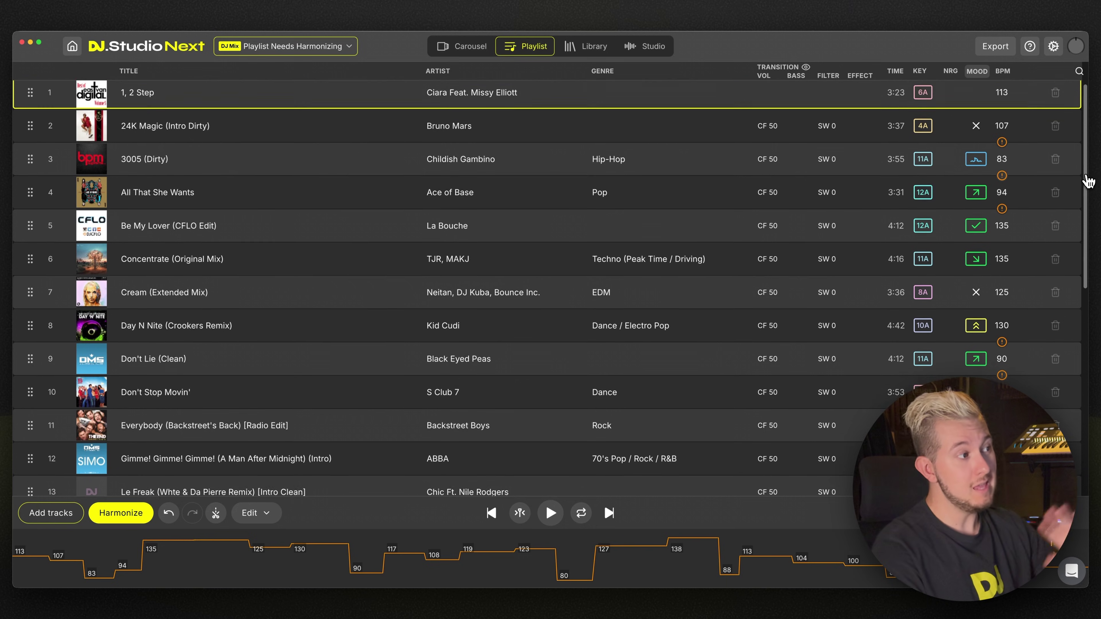
Run the standard Harmonize ordering so the playlist climbs smoothly from 80 to 138 BPM.
drag(1088, 181, 1090, 243)
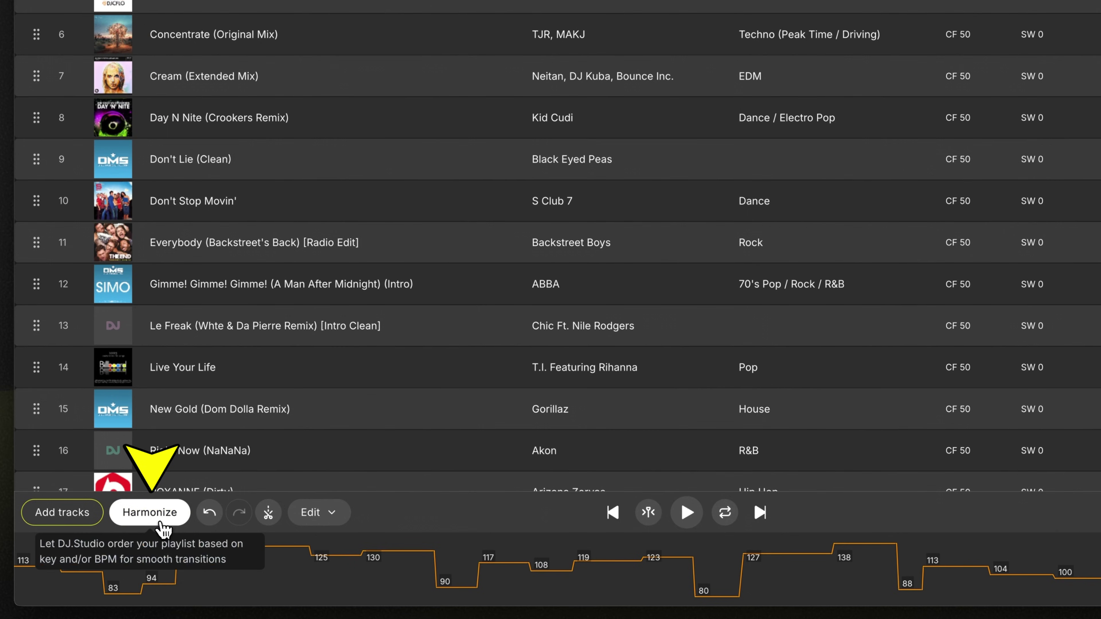
click(150, 512)
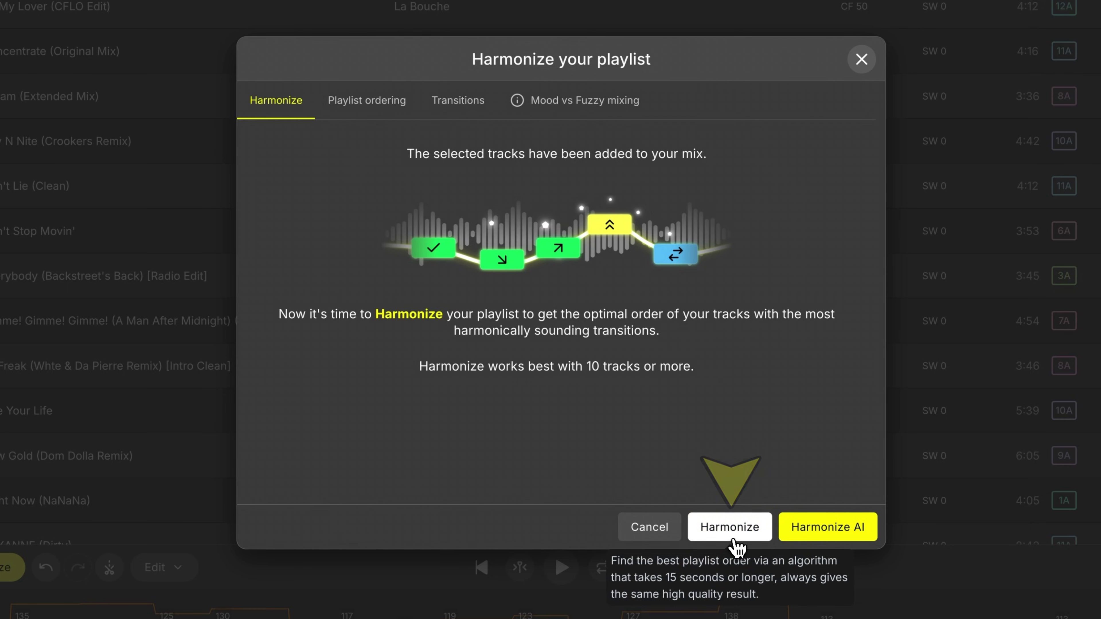
click(733, 538)
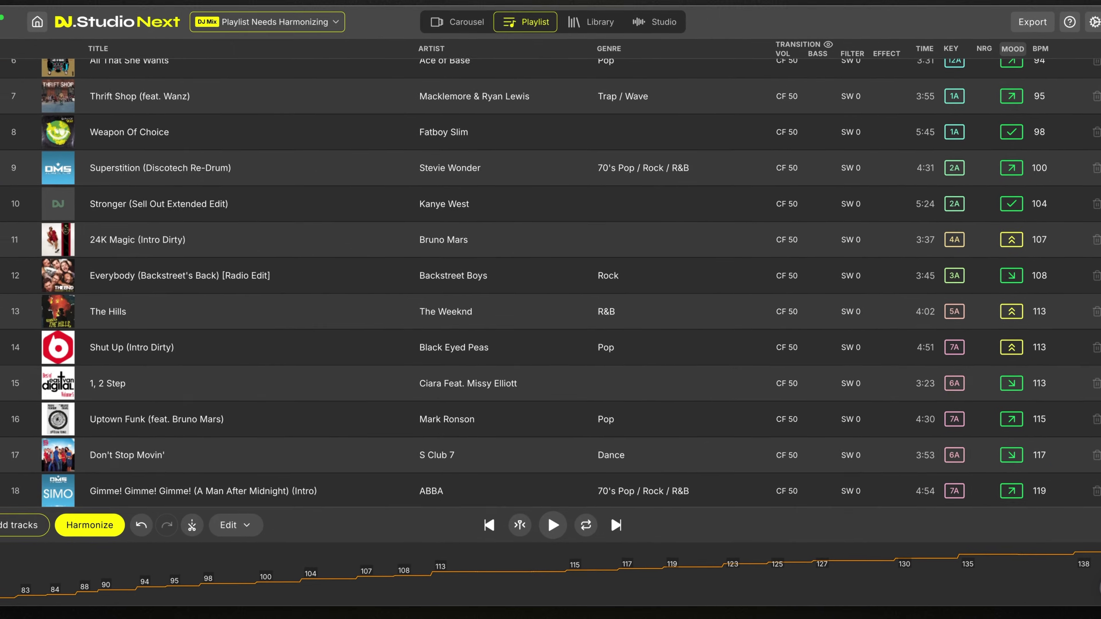
scroll(550, 282, down, 5)
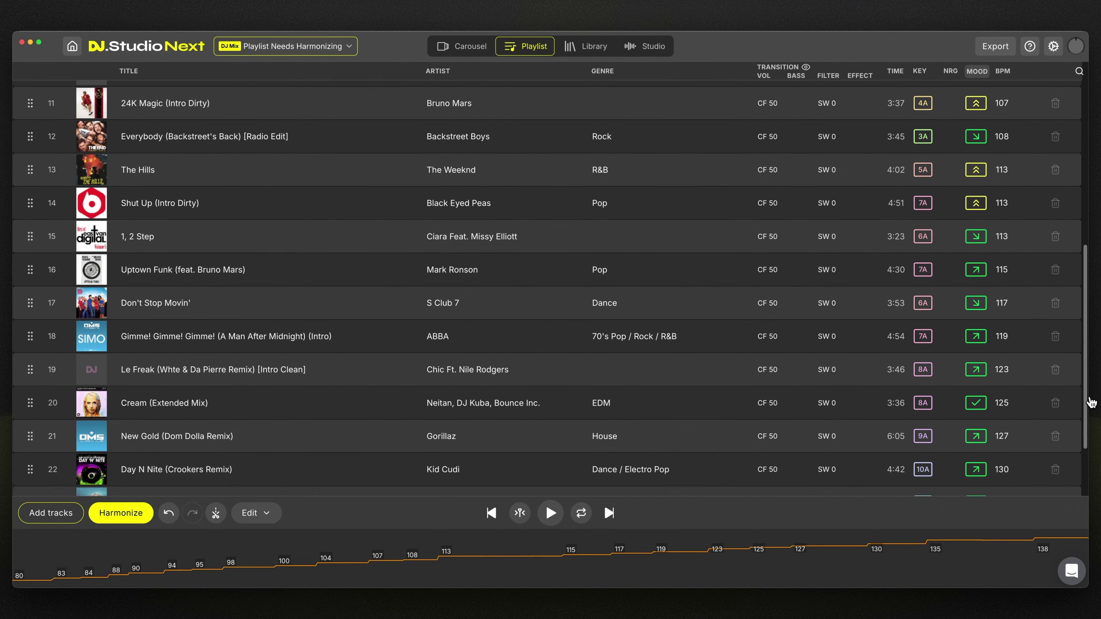
drag(1090, 403, 1090, 447)
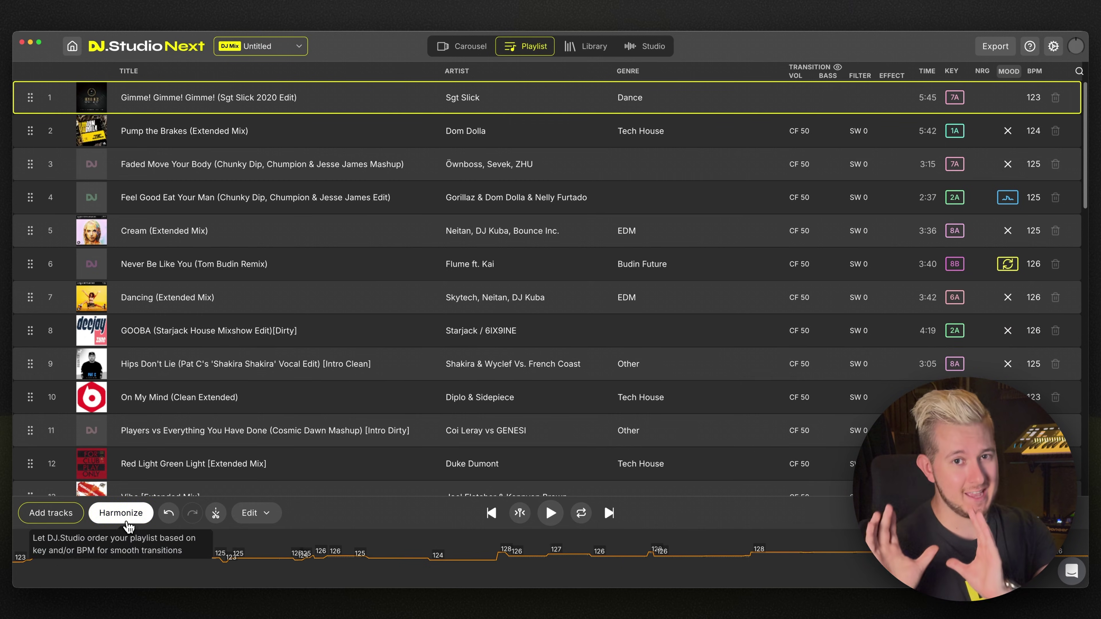
Reorder the Untitled mix with Harmonize AI so Vibe follows Gimme! Gimme! Gimme!
click(122, 514)
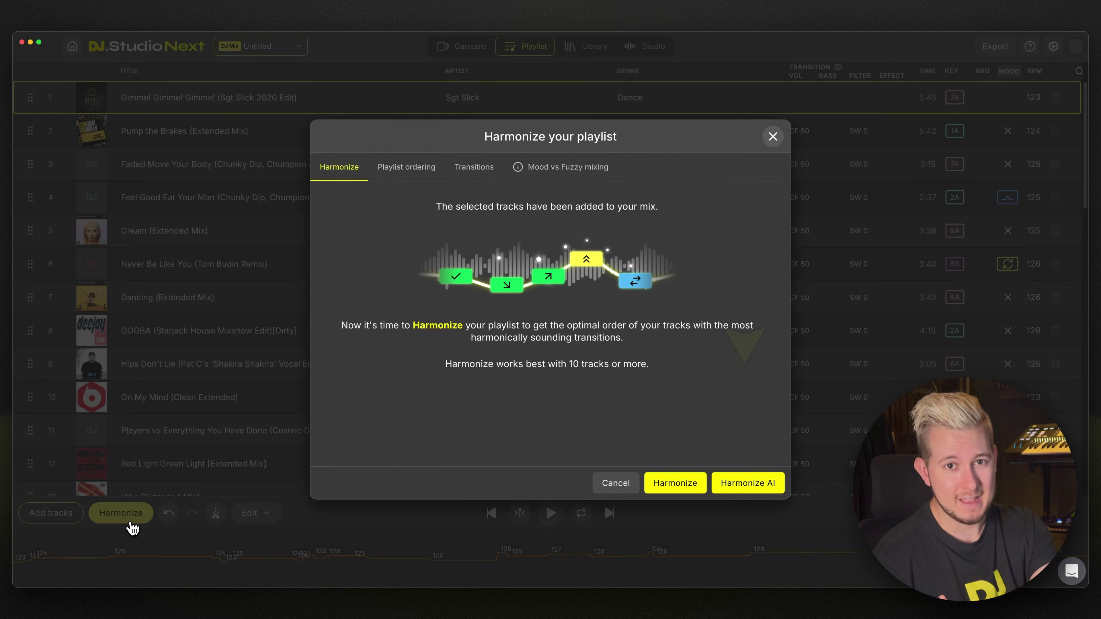
click(752, 494)
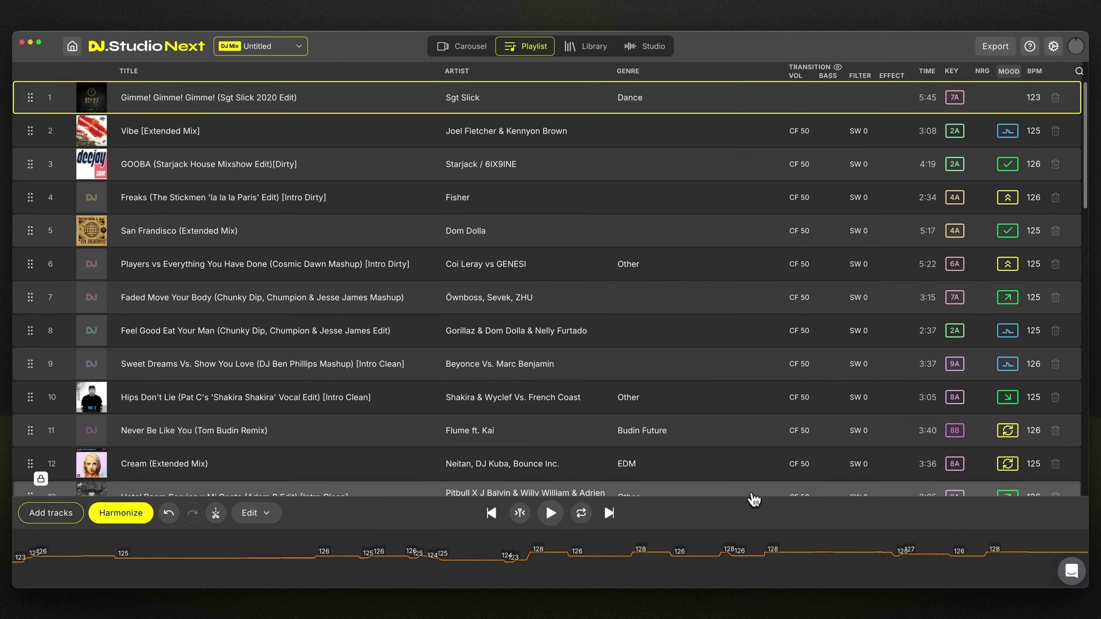
click(122, 524)
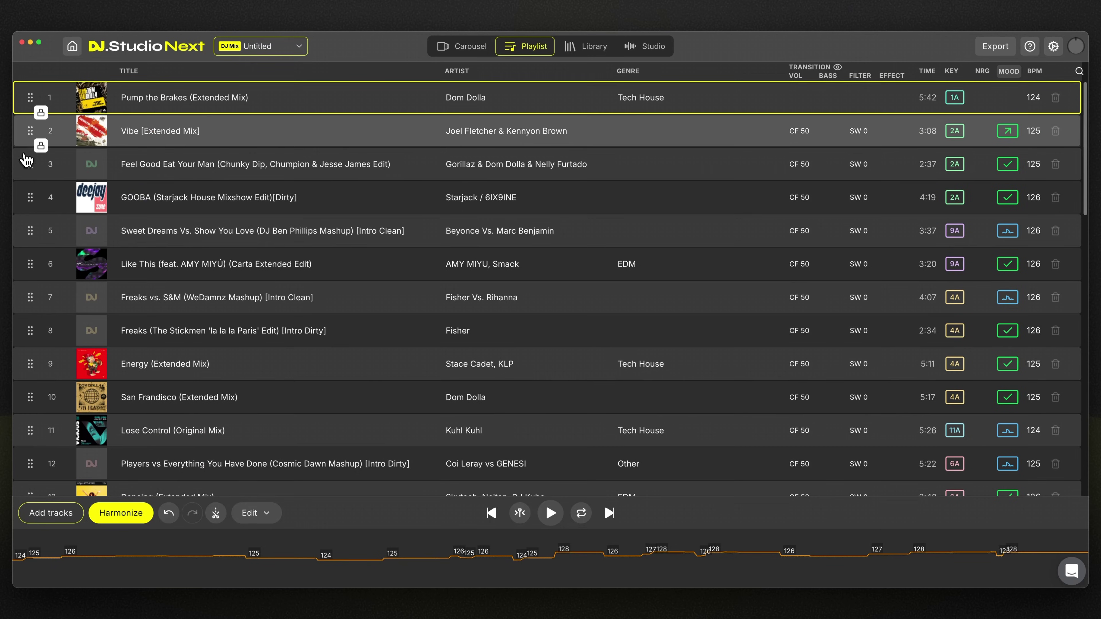
Move Vibe to third and Sweet Dreams below Like This, then undo to an earlier order.
drag(33, 137, 40, 177)
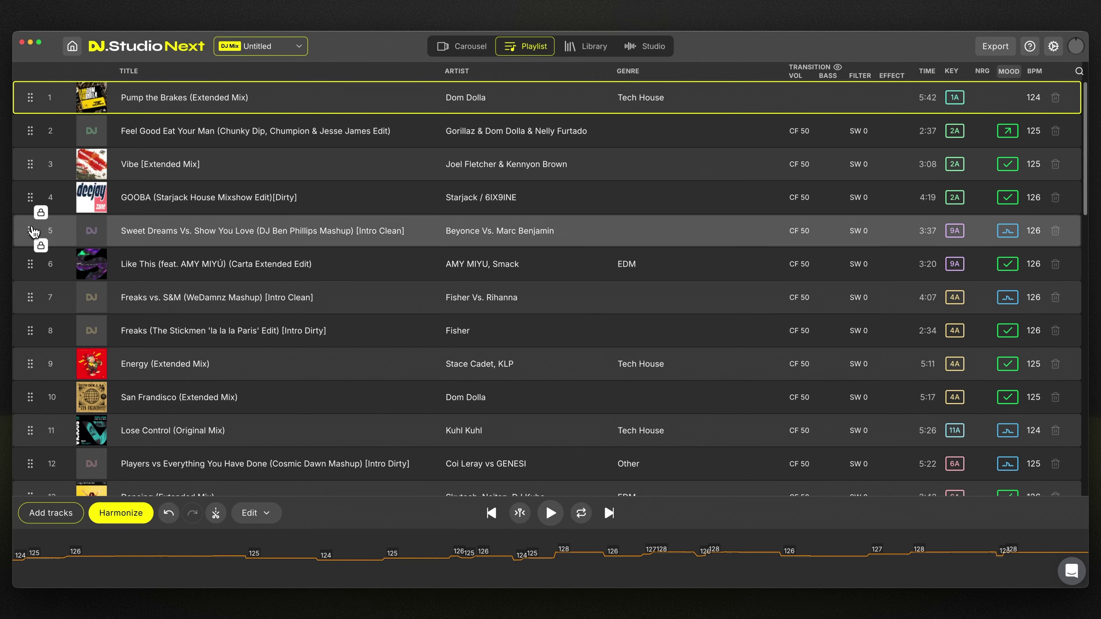
drag(30, 231, 30, 257)
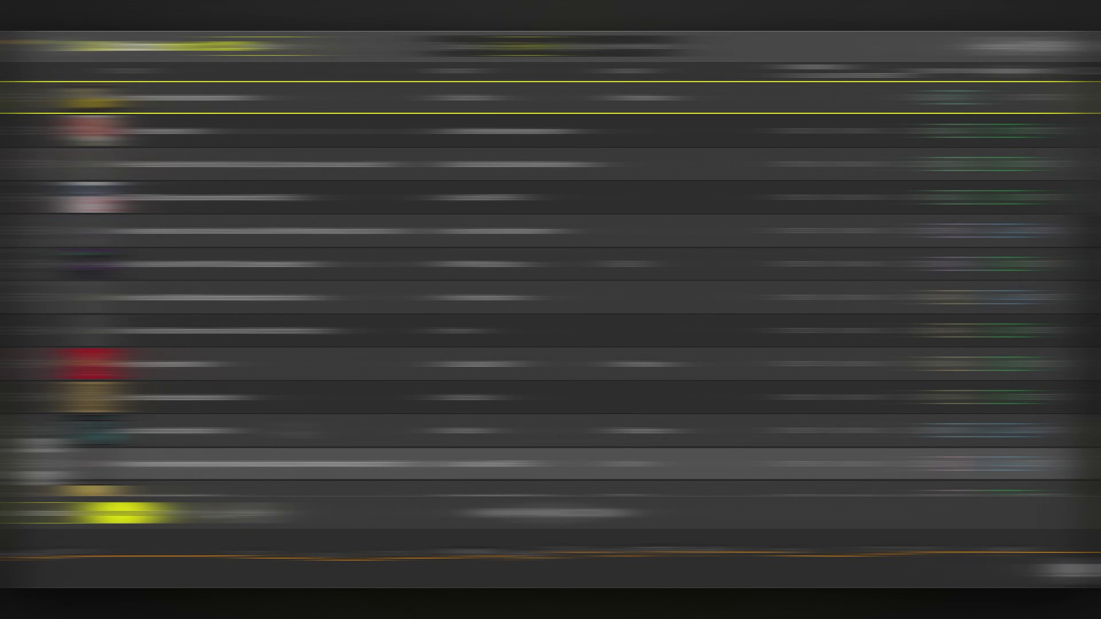
click(169, 516)
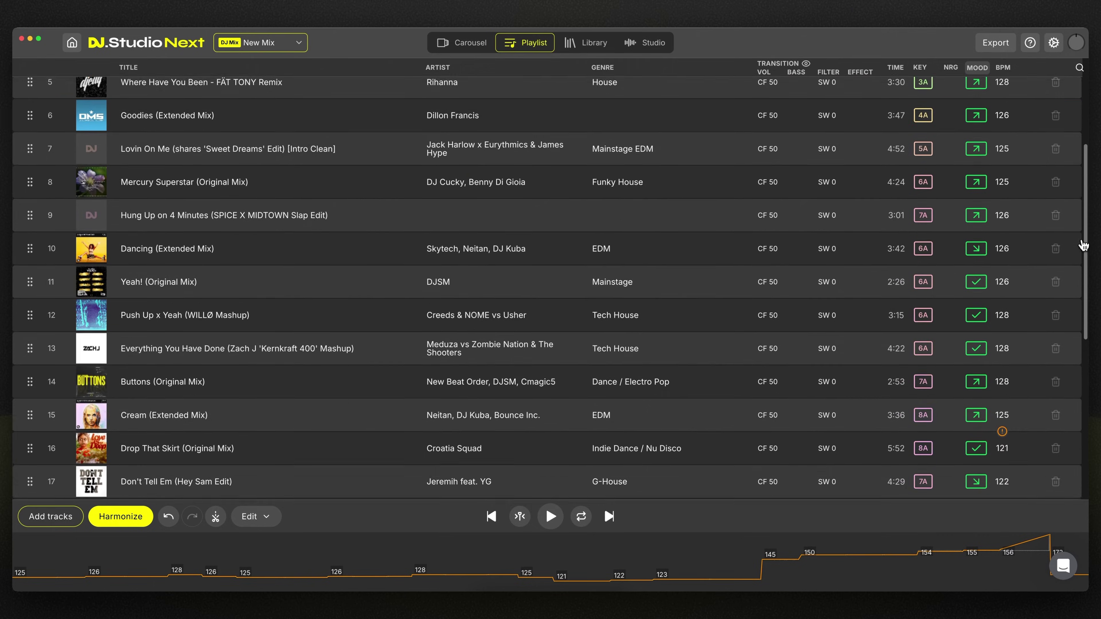
scroll(1089, 320, down, 8)
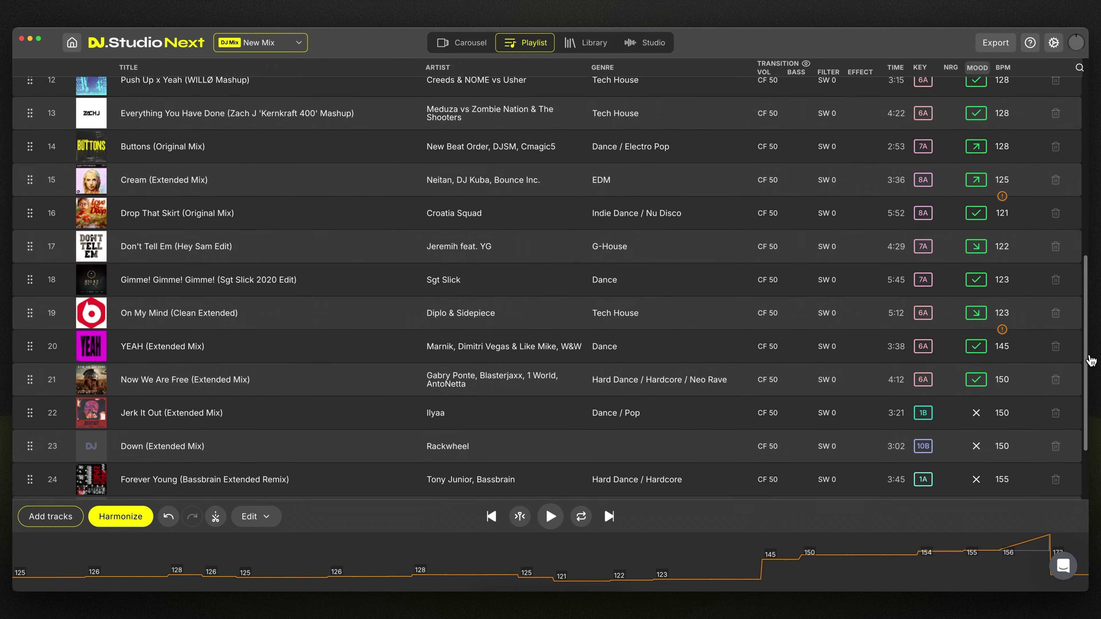
scroll(1090, 360, down, 3)
mouse_move(1002, 330)
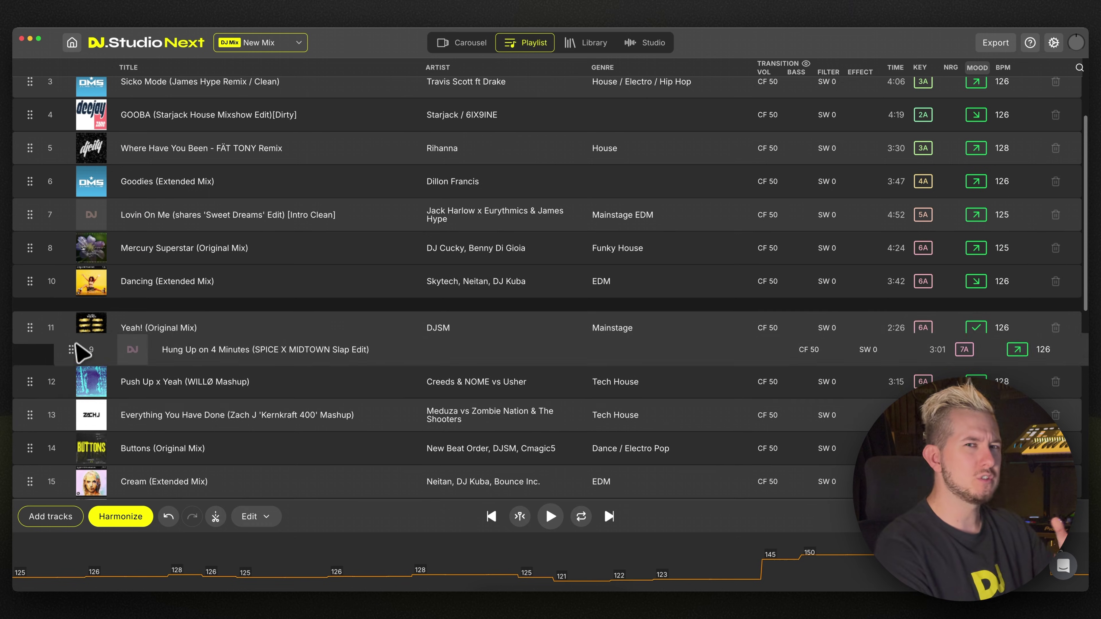
Lock Everything You Have Done, Buttons, Hung Up on 4 Minutes and Don't Tell Em together.
drag(77, 345, 39, 372)
drag(34, 467, 33, 382)
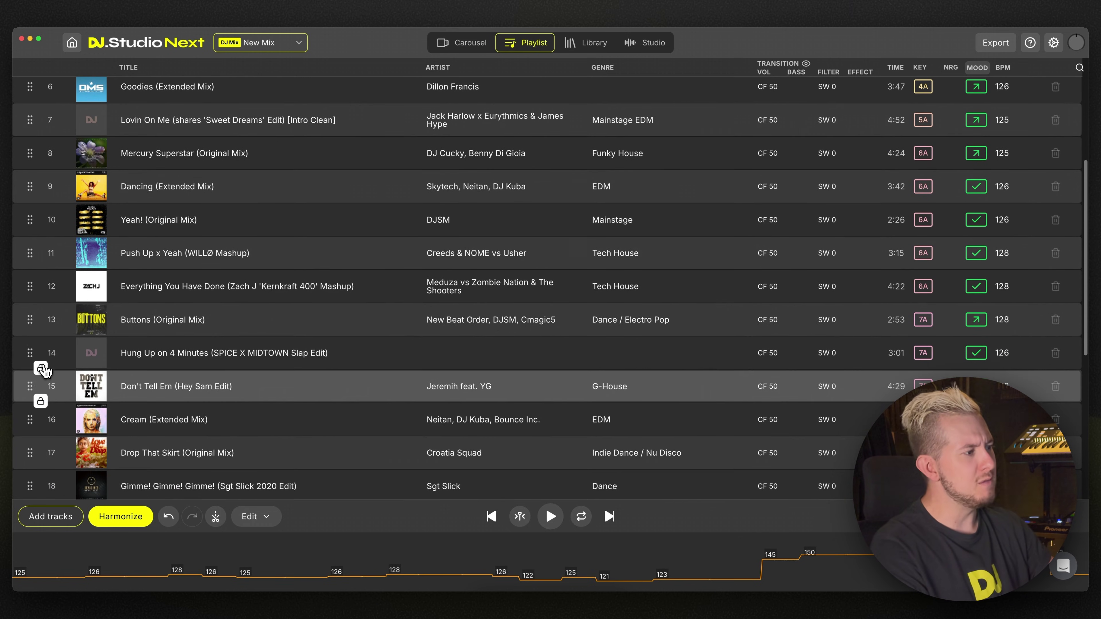
click(39, 366)
click(41, 336)
click(40, 302)
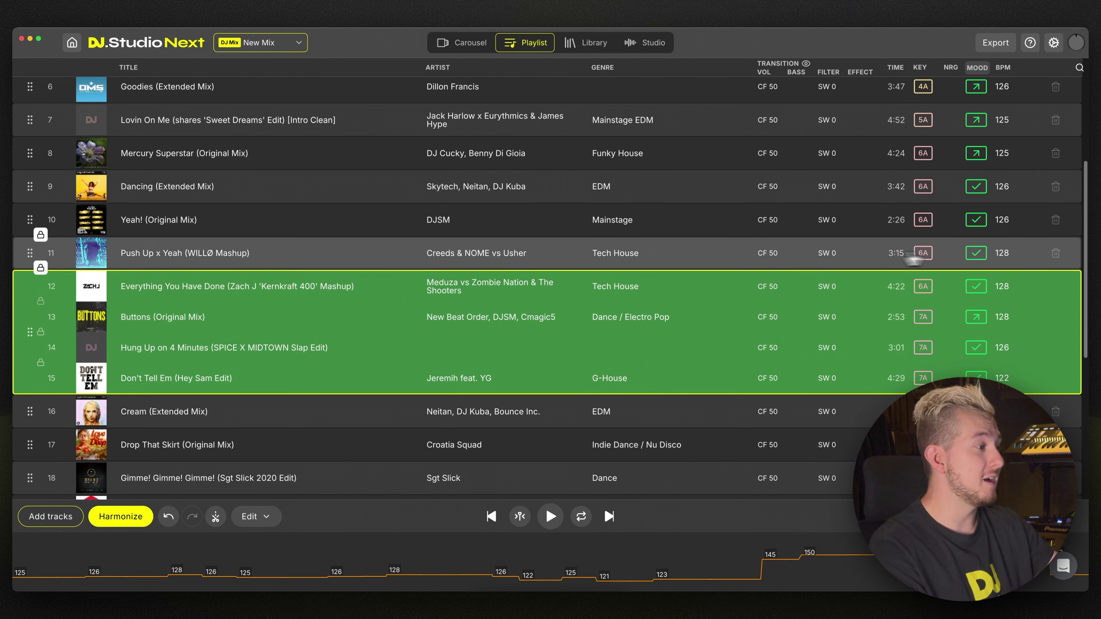
Lock GOOBA above Sicko Mode and re-harmonize the playlist around both locked groups.
drag(1084, 271, 1074, 143)
drag(34, 149, 41, 184)
click(40, 176)
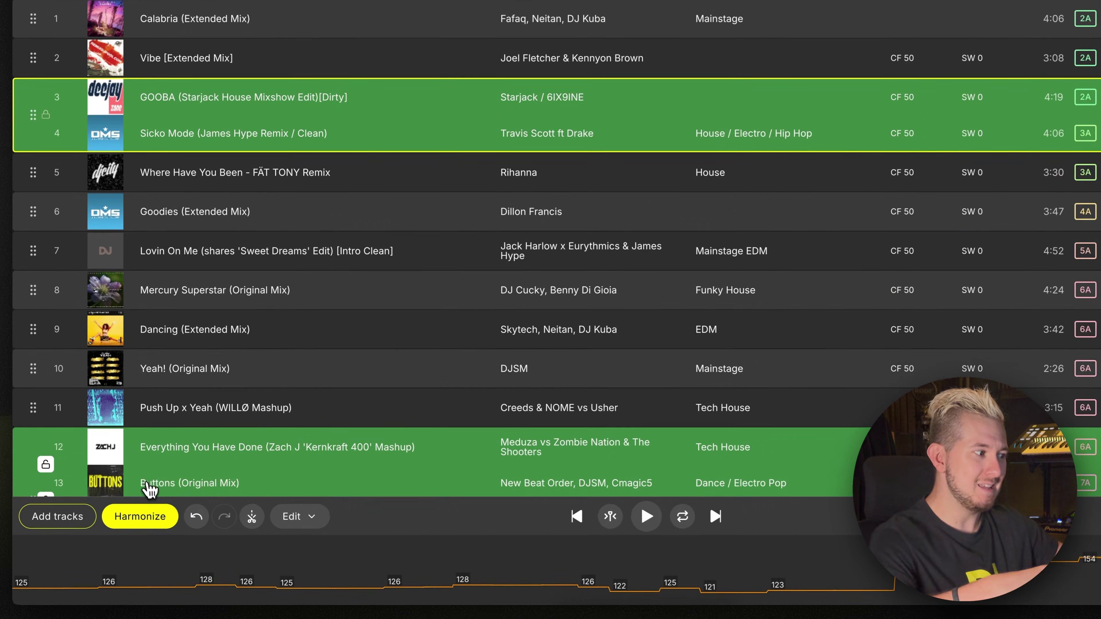
click(120, 516)
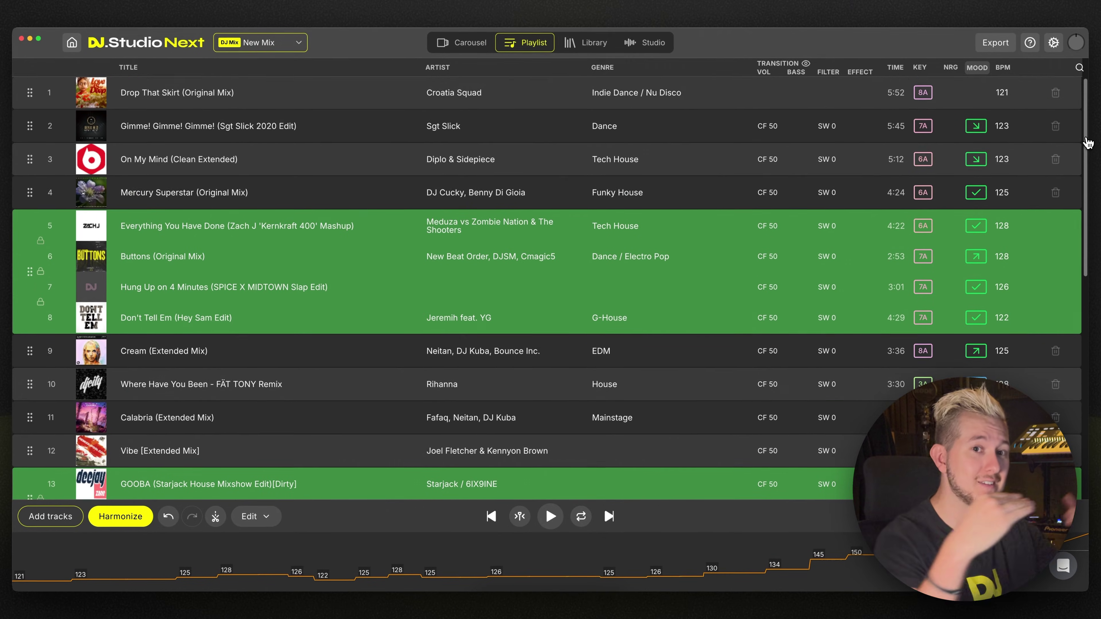
scroll(1099, 195, down, 5)
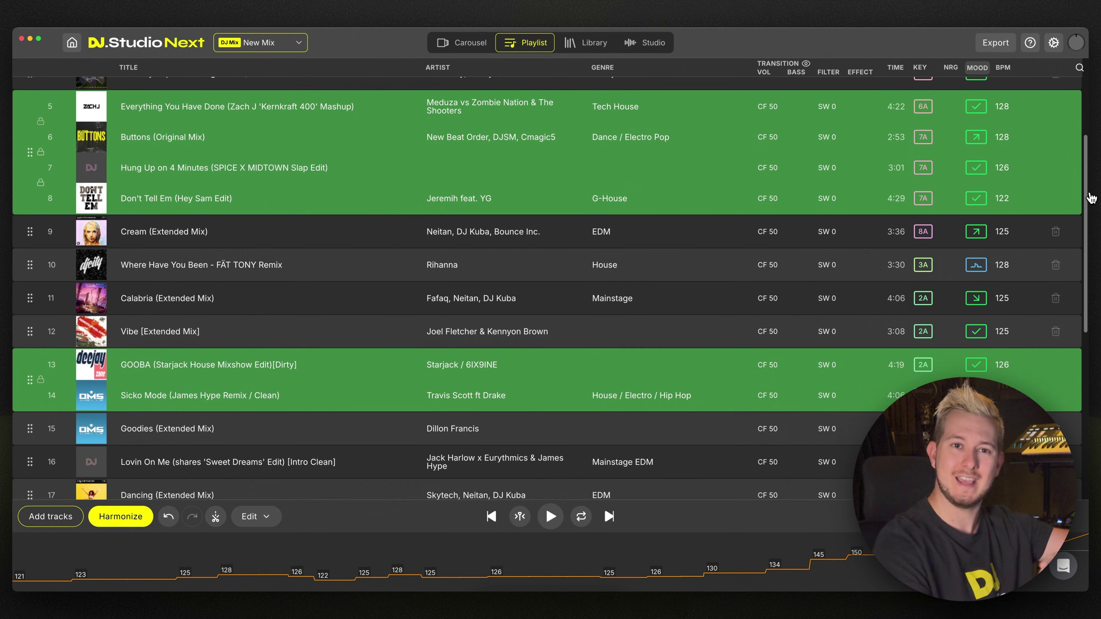
drag(1090, 197, 1090, 290)
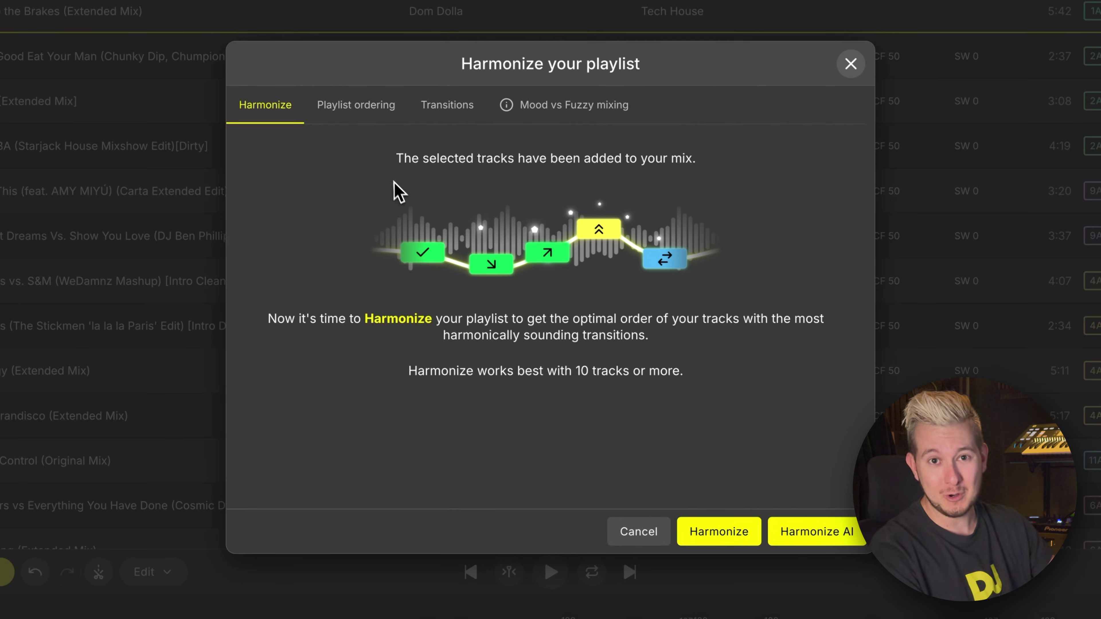
View the Playlist ordering options, then close the Harmonize dialog.
click(357, 126)
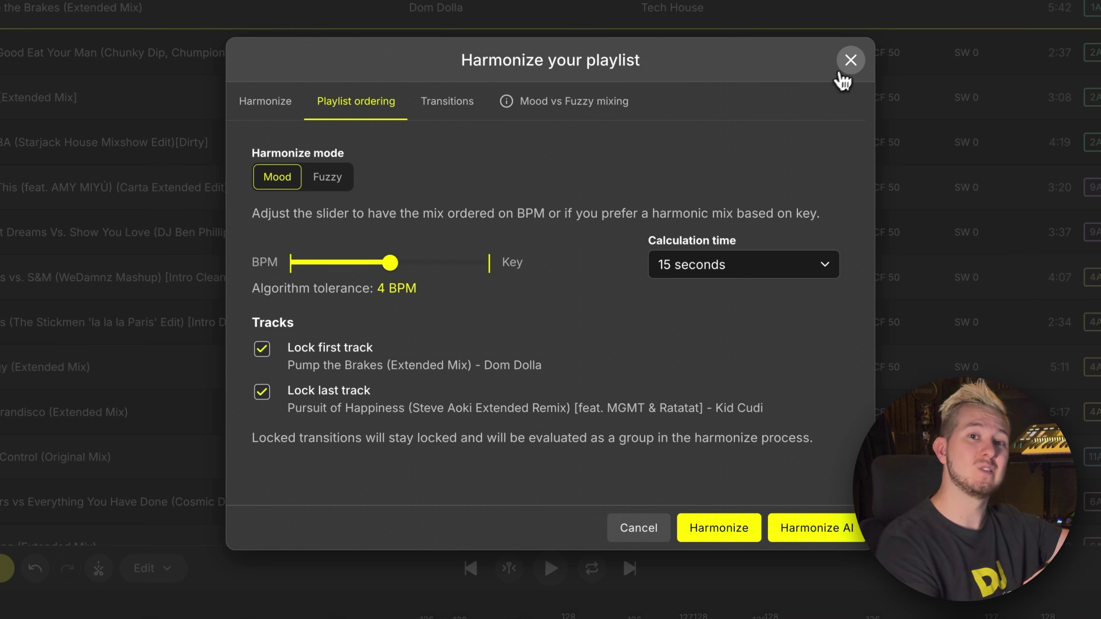
click(848, 65)
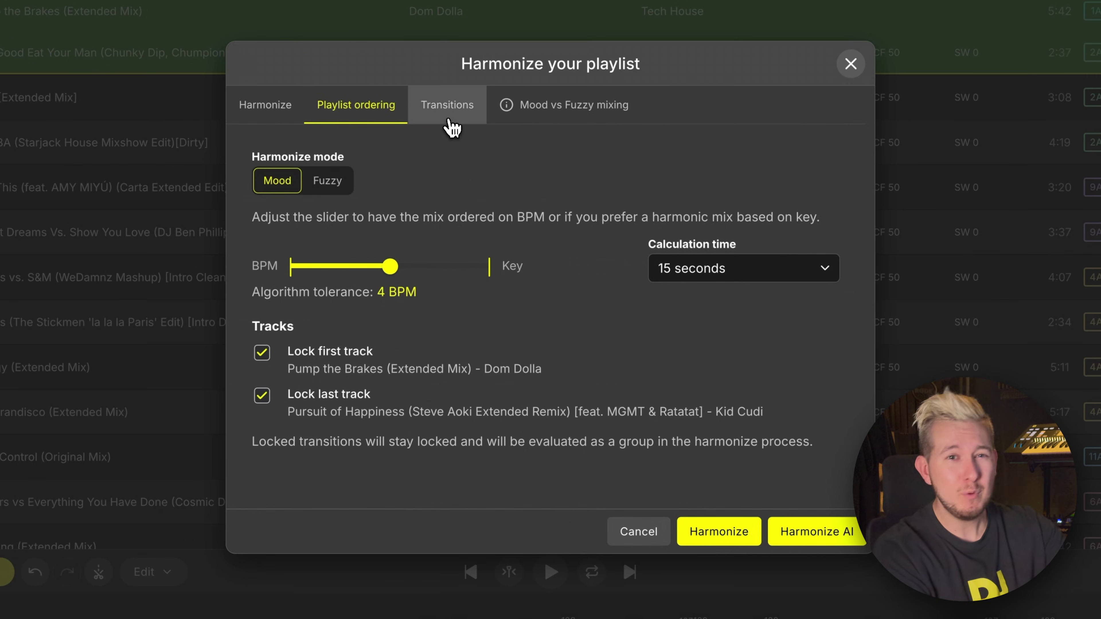
In Harmonize Transitions, keep Bass swap style and, after trying 4, 8, 16 bars, Automatic length.
click(451, 126)
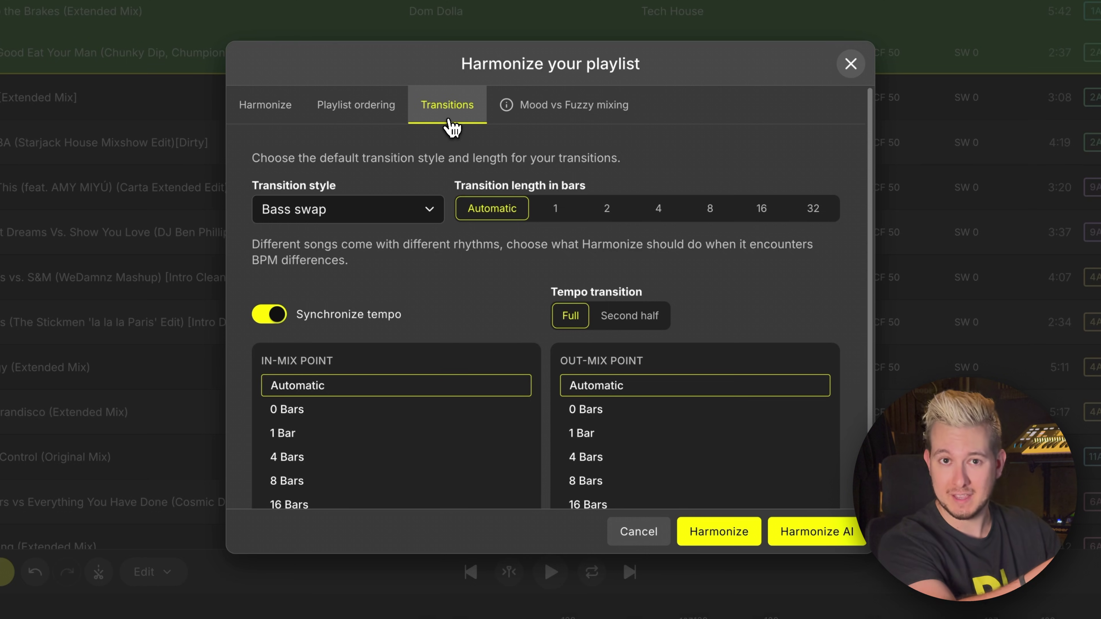
click(431, 211)
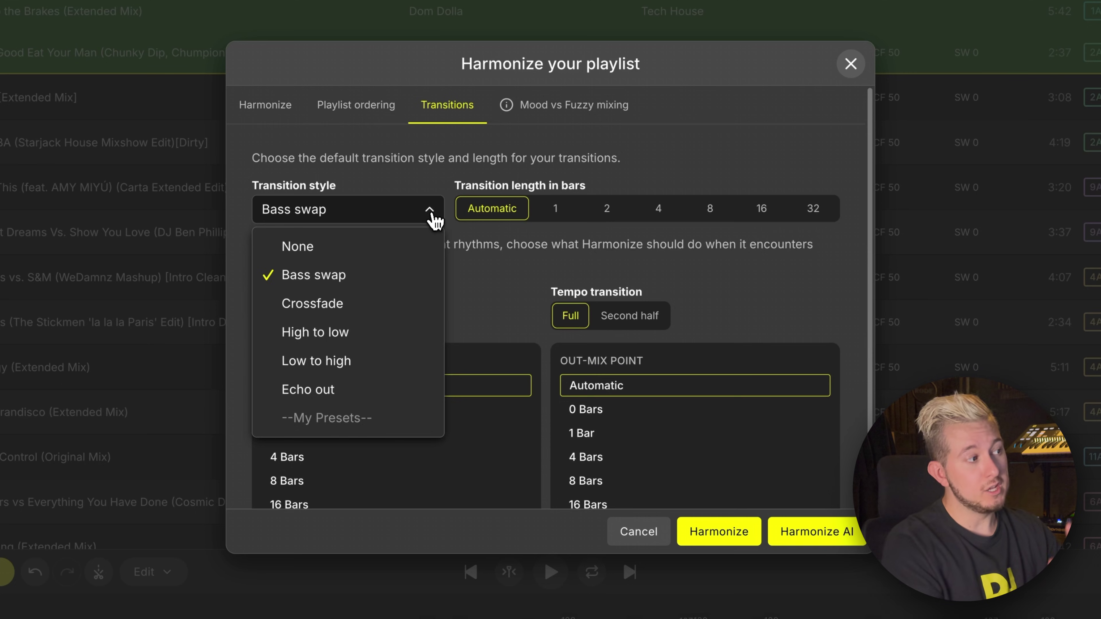
click(434, 220)
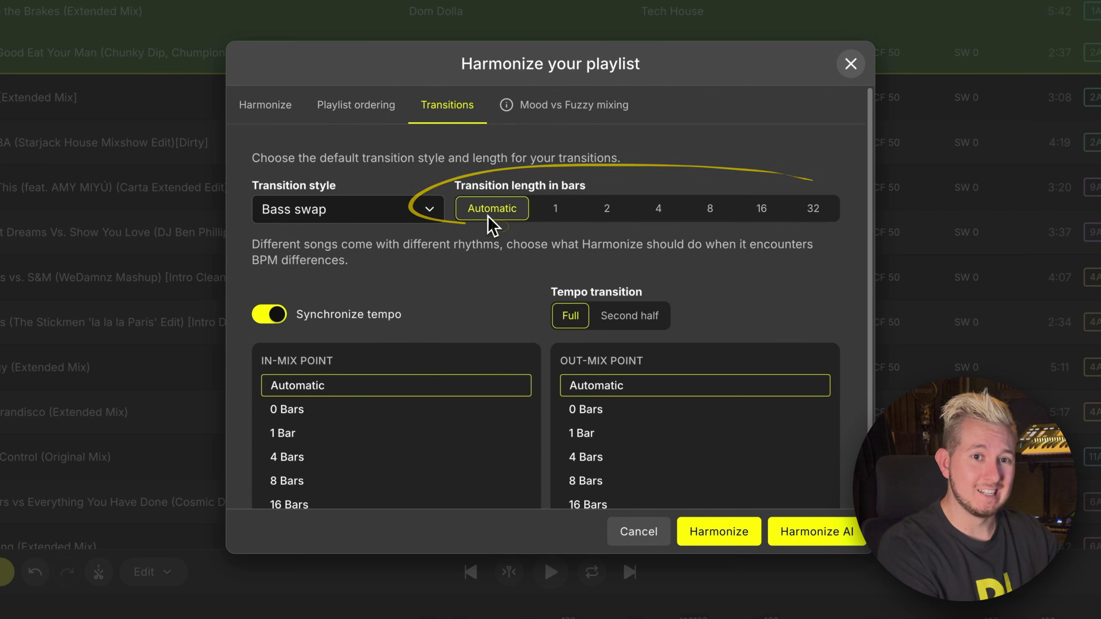
click(658, 212)
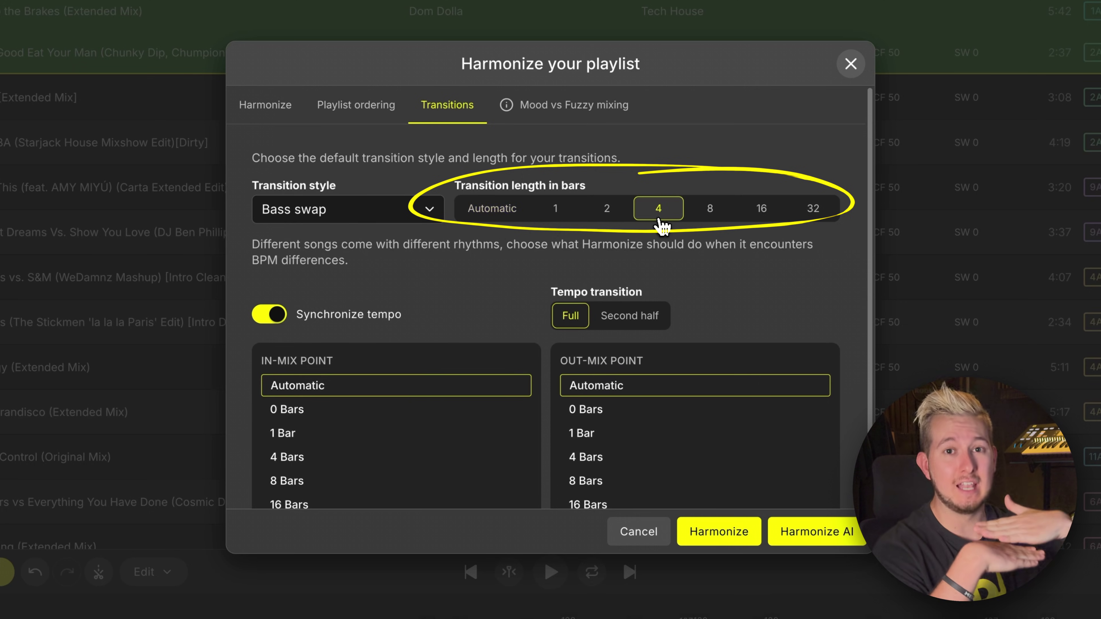
click(709, 211)
click(762, 211)
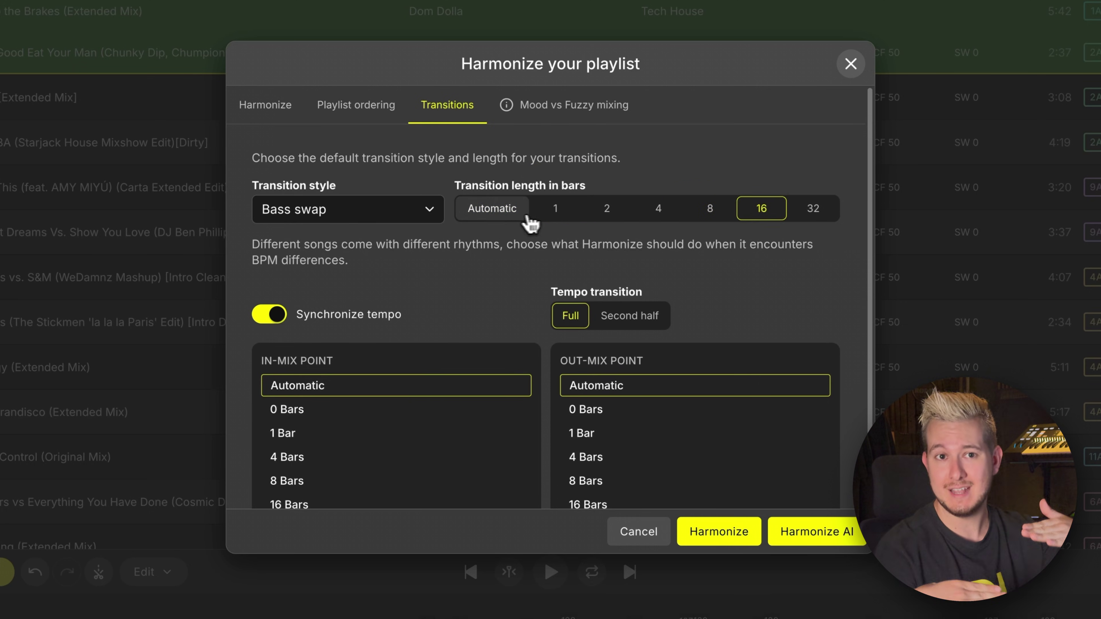
click(492, 212)
drag(870, 246, 875, 310)
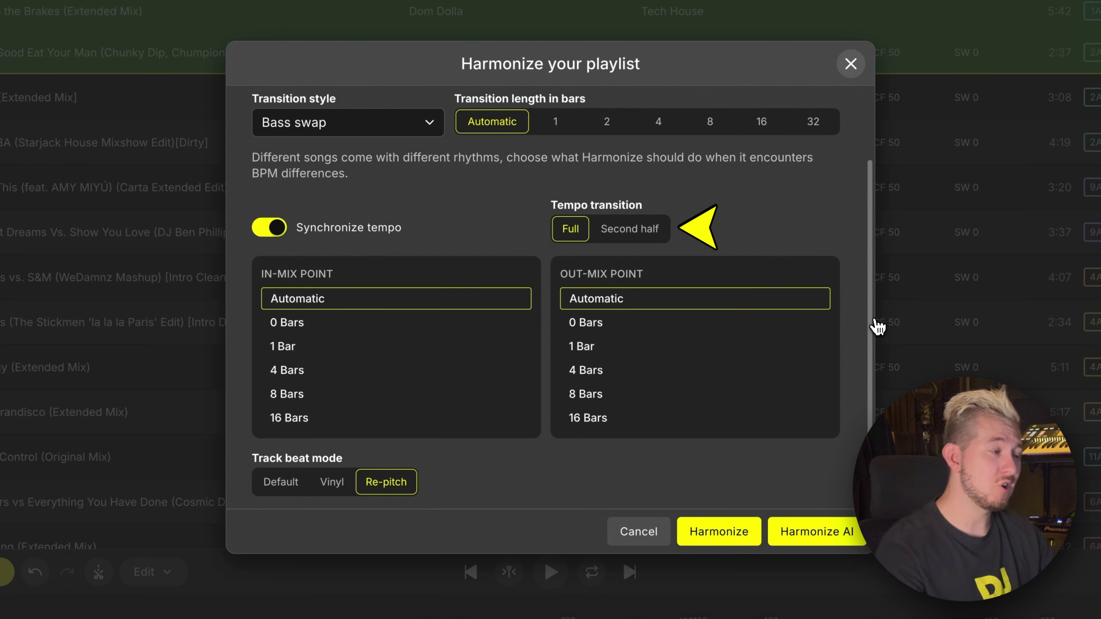
Set Tempo transition to Second half and keep Synchronize tempo enabled.
click(627, 237)
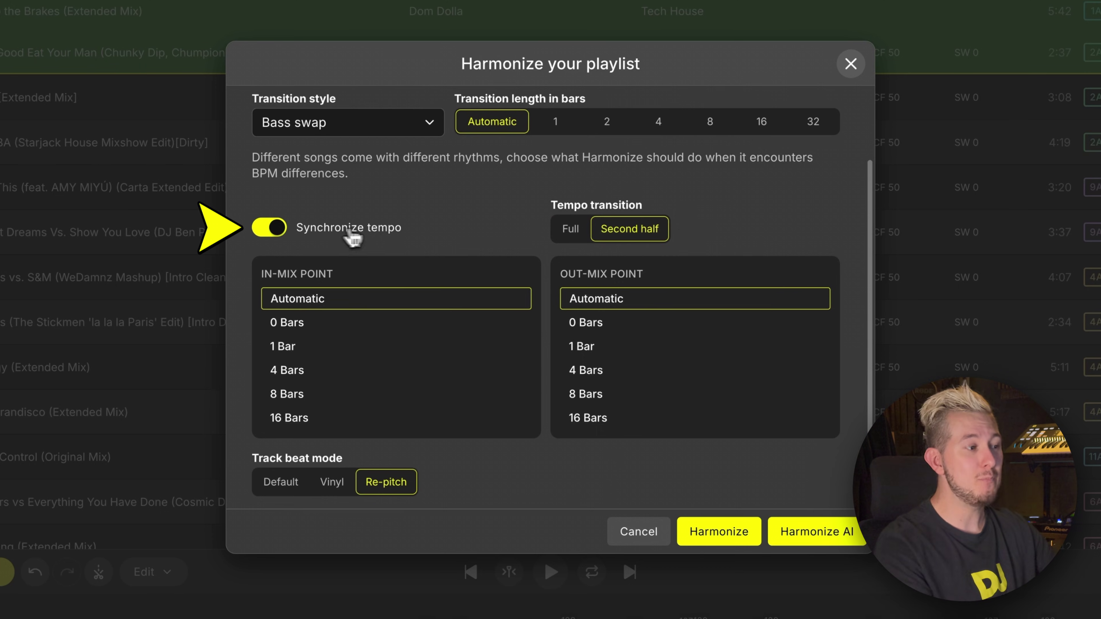
click(270, 229)
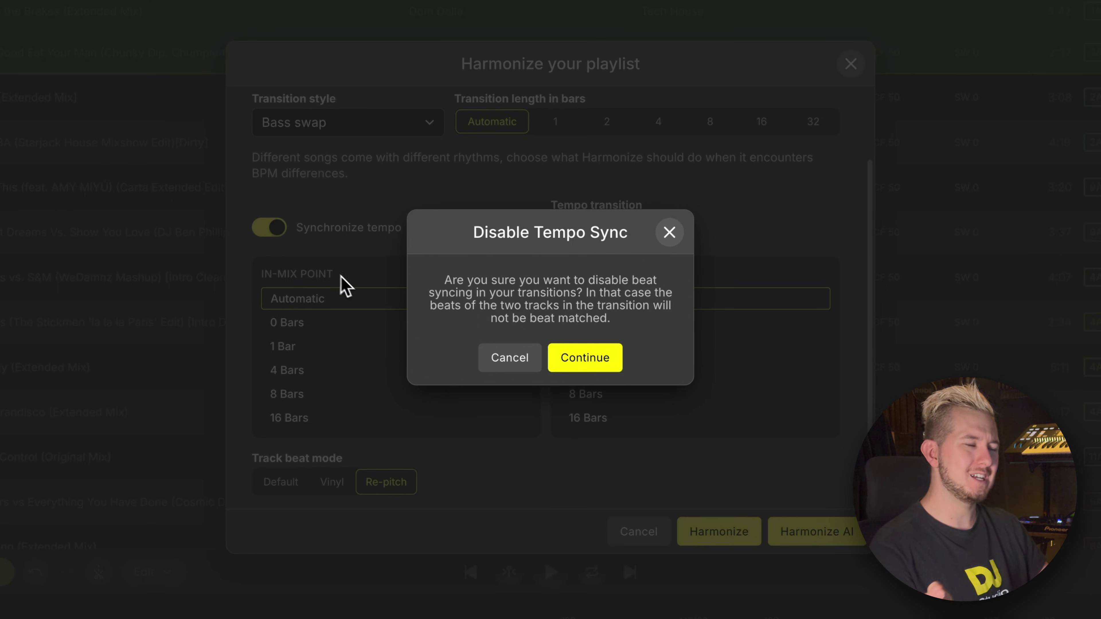
click(510, 363)
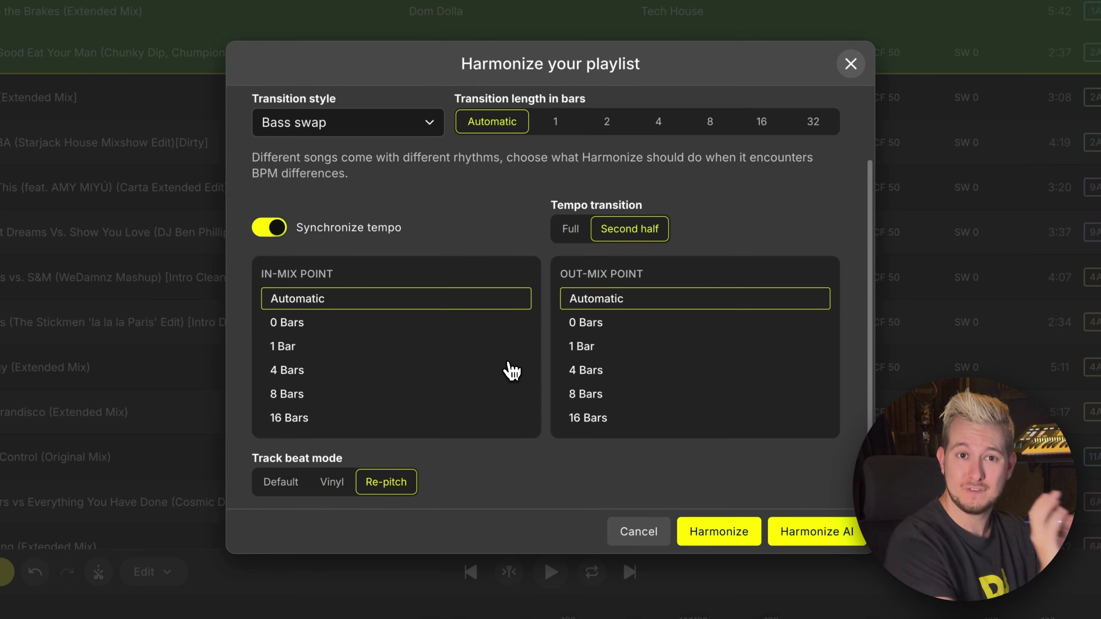